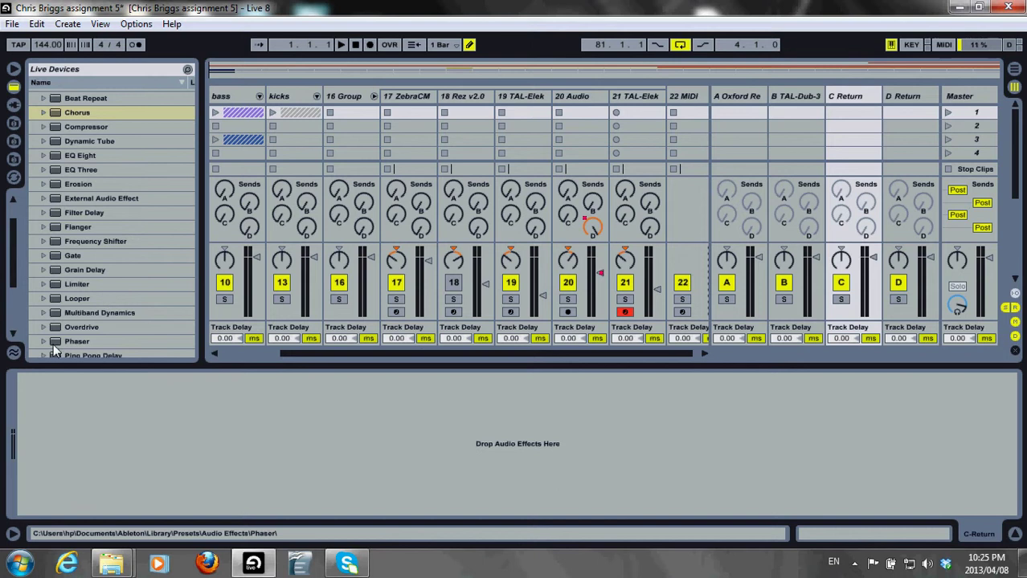
Put a Phaser on return C at 100% wet and send 16 Group to it at -16 dB.
{"action": "mouse_move", "coordinate": [53, 344]}
{"action": "left_mouse_down"}
{"action": "mouse_move", "coordinate": [410, 273]}
{"action": "mouse_move", "coordinate": [763, 165]}
{"action": "mouse_move", "coordinate": [847, 101]}
{"action": "mouse_move", "coordinate": [758, 408]}
{"action": "left_mouse_up"}
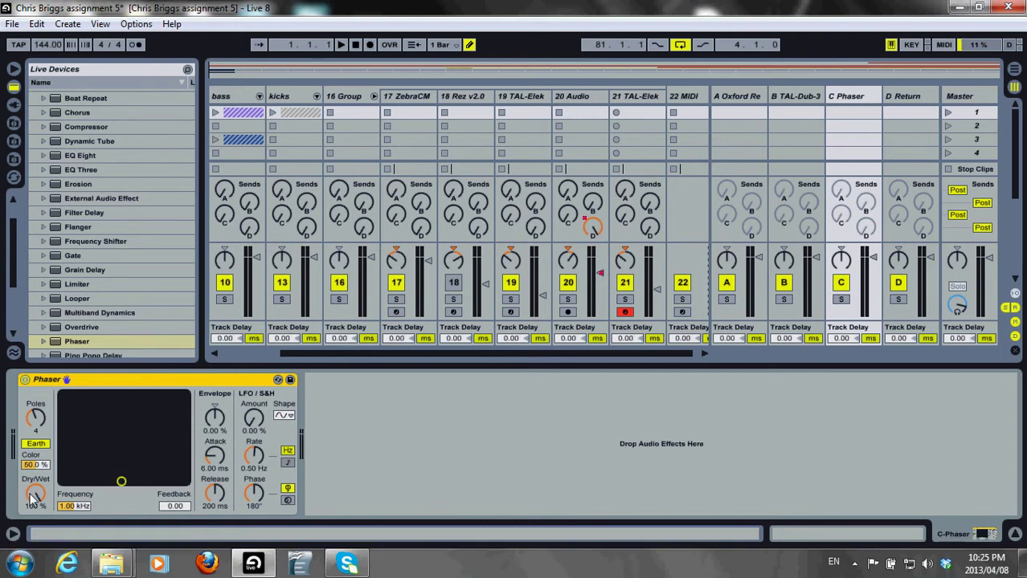
{"action": "mouse_move", "coordinate": [33, 491]}
{"action": "left_mouse_down"}
{"action": "mouse_move", "coordinate": [34, 506]}
{"action": "mouse_move", "coordinate": [33, 492]}
{"action": "left_mouse_up"}
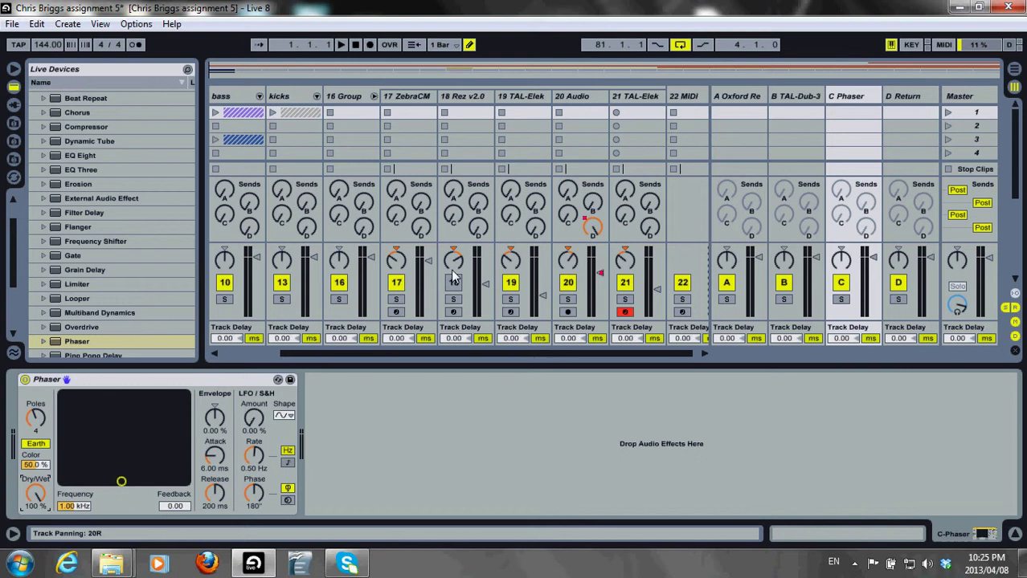
{"action": "left_click_drag", "start_coordinate": [339, 216], "coordinate": [338, 194]}
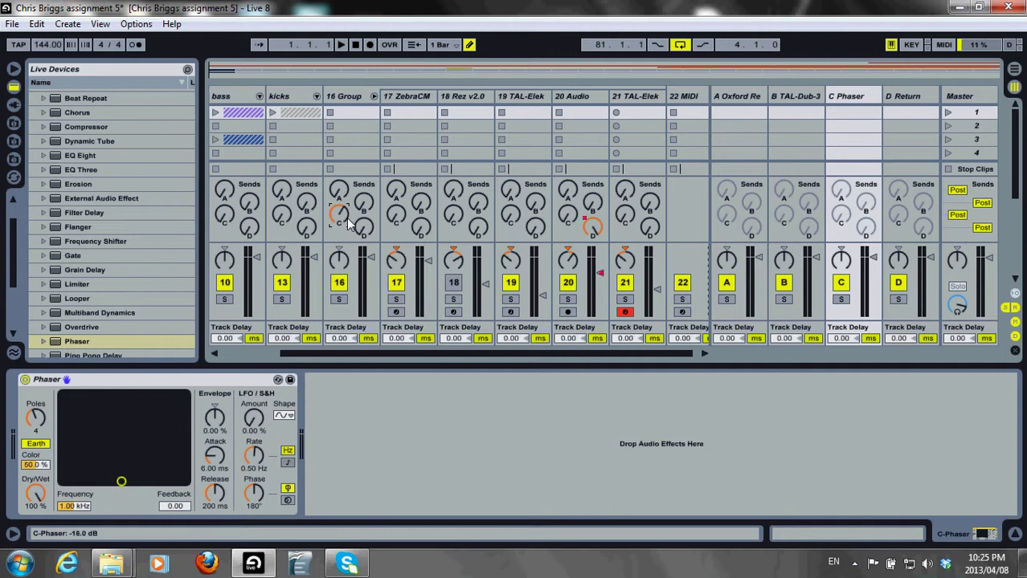
Set the Phaser to 2 poles, 798 Hz frequency and 0.35 feedback.
{"action": "left_click", "coordinate": [33, 421]}
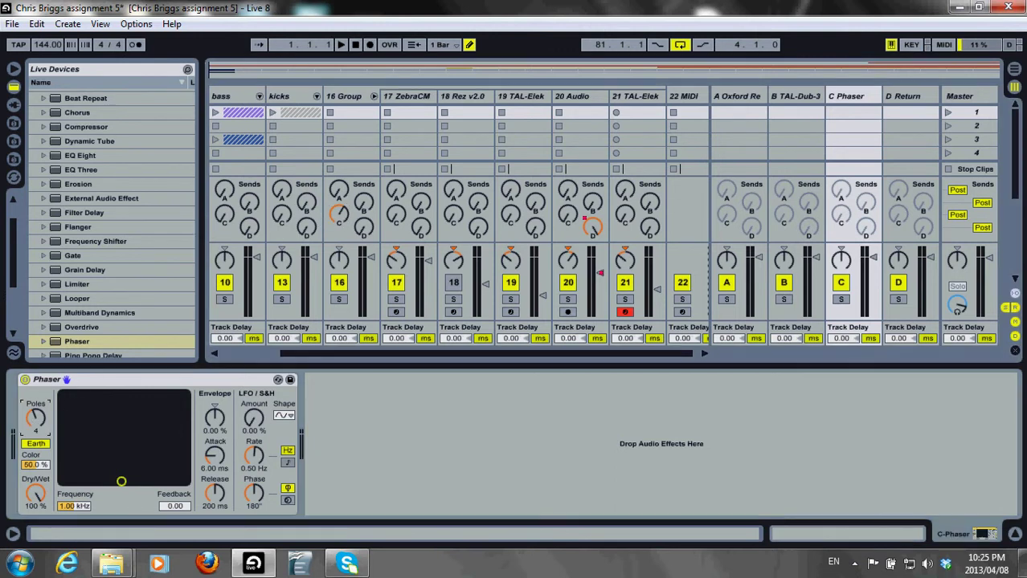
{"action": "mouse_move", "coordinate": [35, 418]}
{"action": "left_mouse_down"}
{"action": "mouse_move", "coordinate": [35, 450]}
{"action": "mouse_move", "coordinate": [34, 401]}
{"action": "mouse_move", "coordinate": [35, 414]}
{"action": "left_mouse_up"}
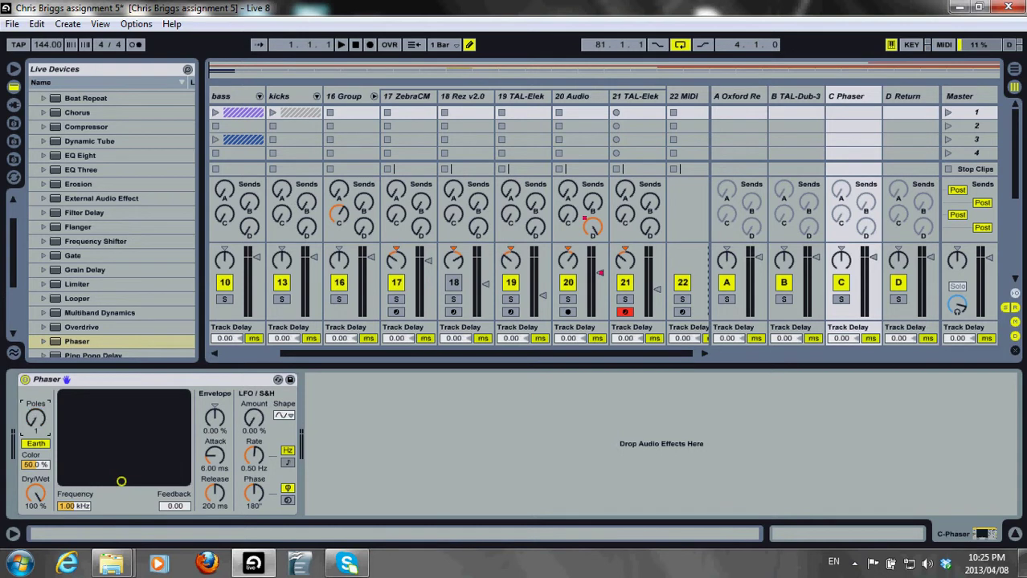
{"action": "left_click", "coordinate": [36, 421]}
{"action": "mouse_move", "coordinate": [120, 482]}
{"action": "left_mouse_down"}
{"action": "mouse_move", "coordinate": [153, 480]}
{"action": "mouse_move", "coordinate": [130, 482]}
{"action": "left_mouse_up"}
{"action": "left_click_drag", "start_coordinate": [131, 483], "coordinate": [116, 478]}
Compare Space and Earth modes, lower Colour to 38.3%, and set 2.95 ms attack, 191 ms release.
{"action": "left_click", "coordinate": [36, 444]}
{"action": "left_click", "coordinate": [37, 444]}
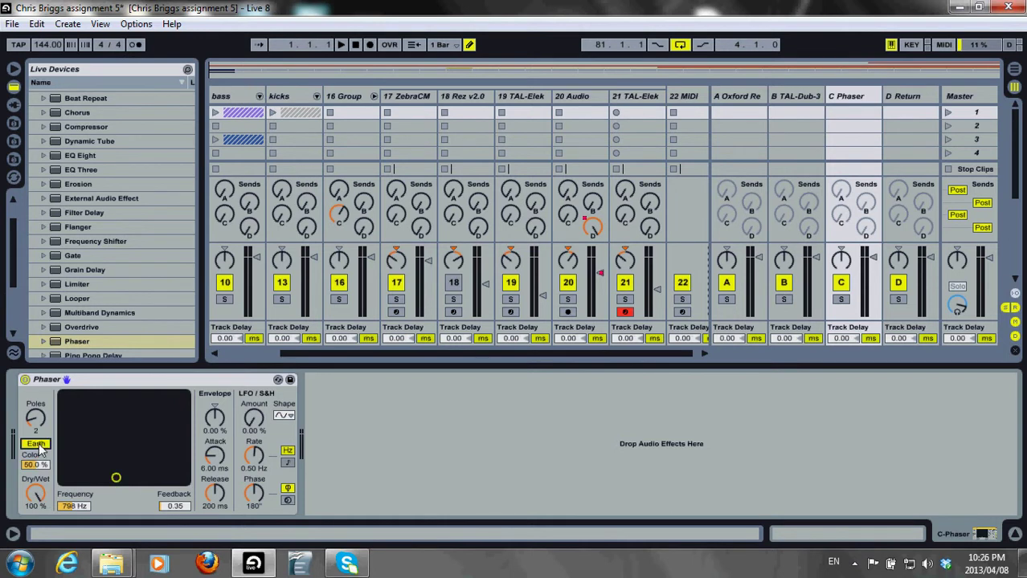
{"action": "left_click", "coordinate": [36, 444]}
{"action": "left_click", "coordinate": [37, 444]}
{"action": "left_click_drag", "start_coordinate": [35, 464], "coordinate": [35, 479]}
{"action": "mouse_move", "coordinate": [217, 469]}
{"action": "left_mouse_down"}
{"action": "mouse_move", "coordinate": [215, 498]}
{"action": "mouse_move", "coordinate": [215, 489]}
{"action": "left_mouse_up"}
Keep the sine LFO shape and raise the Phaser's LFO amount to 18.3%.
{"action": "left_click", "coordinate": [293, 415]}
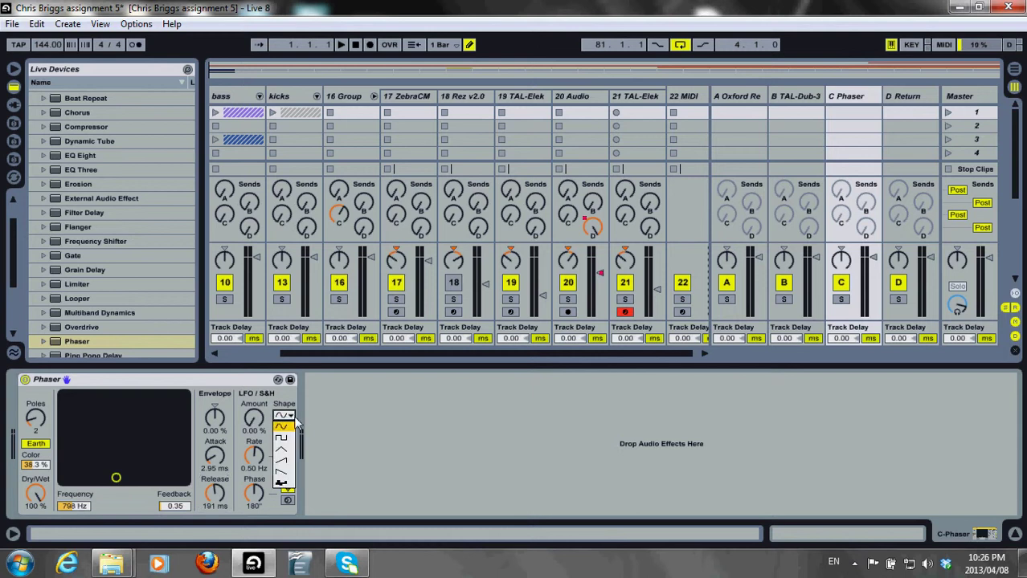
{"action": "left_click", "coordinate": [288, 429]}
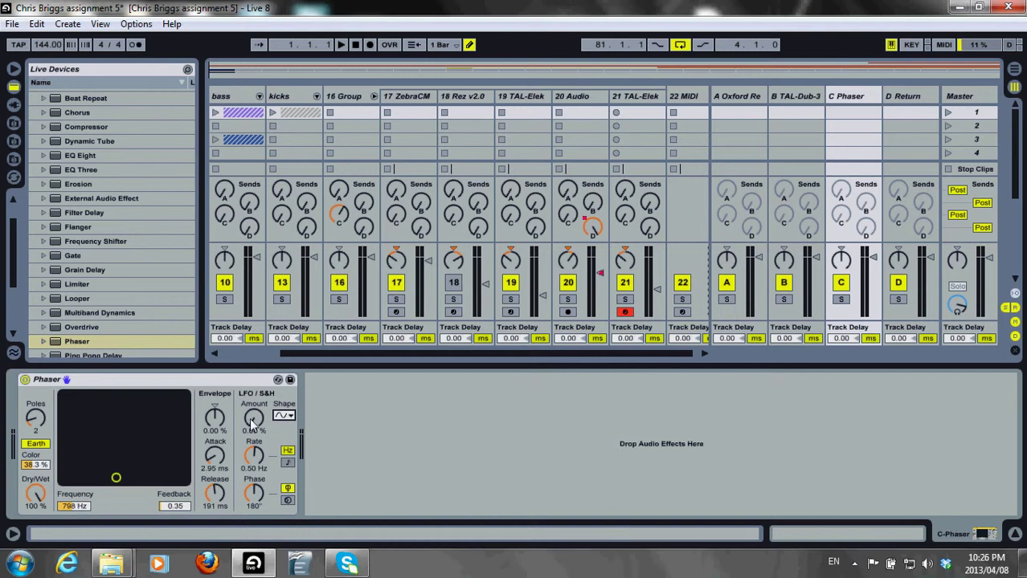
{"action": "left_click", "coordinate": [254, 418]}
{"action": "left_click_drag", "start_coordinate": [254, 419], "coordinate": [254, 404]}
Sync the LFO rate to 1/16 and adjust the LFO phase to 180°.
{"action": "left_click", "coordinate": [287, 464]}
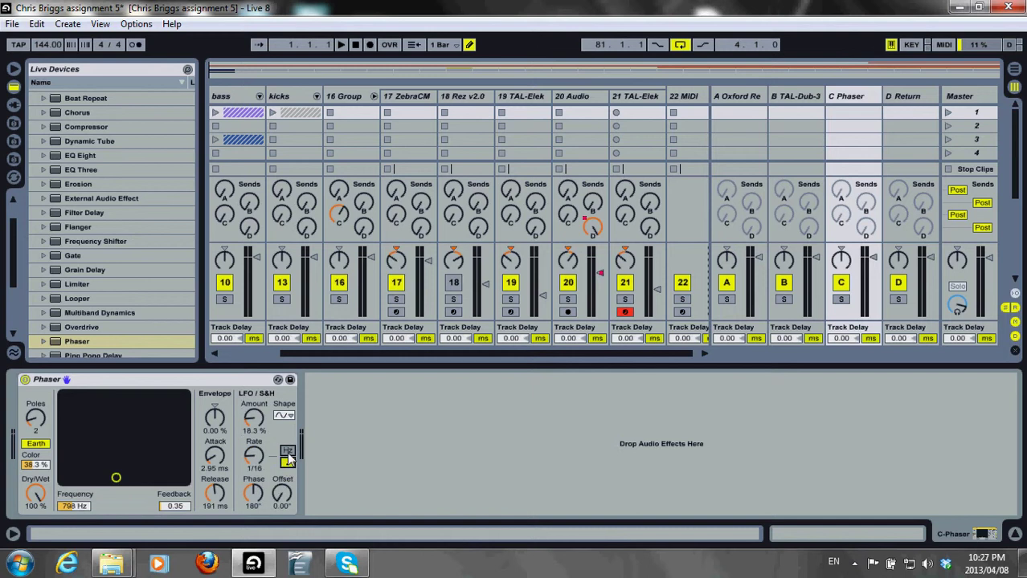
{"action": "left_click", "coordinate": [290, 463]}
{"action": "left_click", "coordinate": [293, 461]}
{"action": "mouse_move", "coordinate": [253, 492]}
{"action": "left_mouse_down"}
{"action": "mouse_move", "coordinate": [253, 513]}
{"action": "mouse_move", "coordinate": [257, 494]}
{"action": "left_mouse_up"}
Select 16 Group and play the arrangement from around bar 81.
{"action": "left_click", "coordinate": [345, 96]}
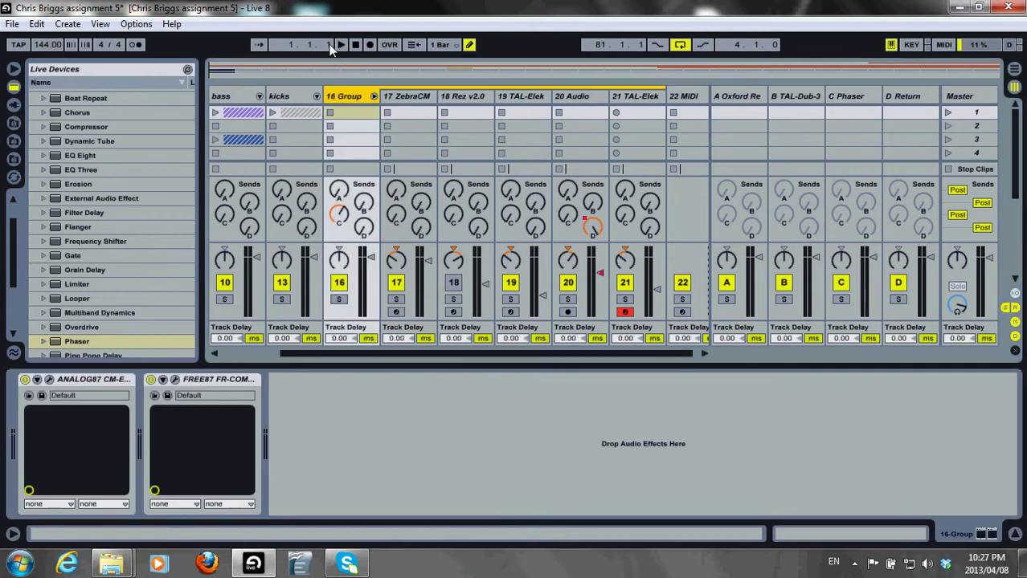
{"action": "left_click", "coordinate": [1014, 69]}
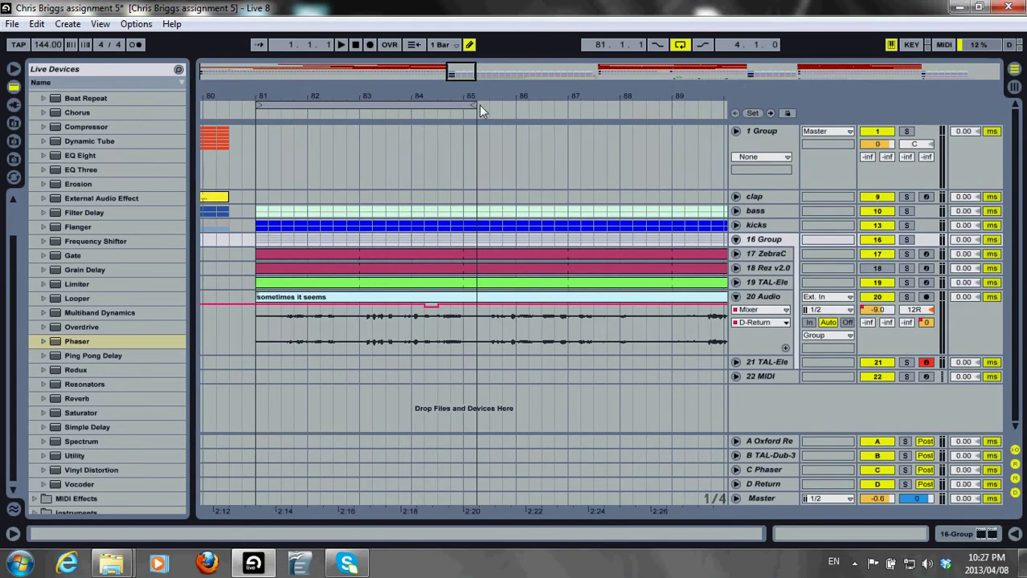
{"action": "left_click", "coordinate": [268, 116]}
Back in the mixer, raise 16 Group's send C to 0.0 dB and stop playback.
{"action": "key", "text": "Tab"}
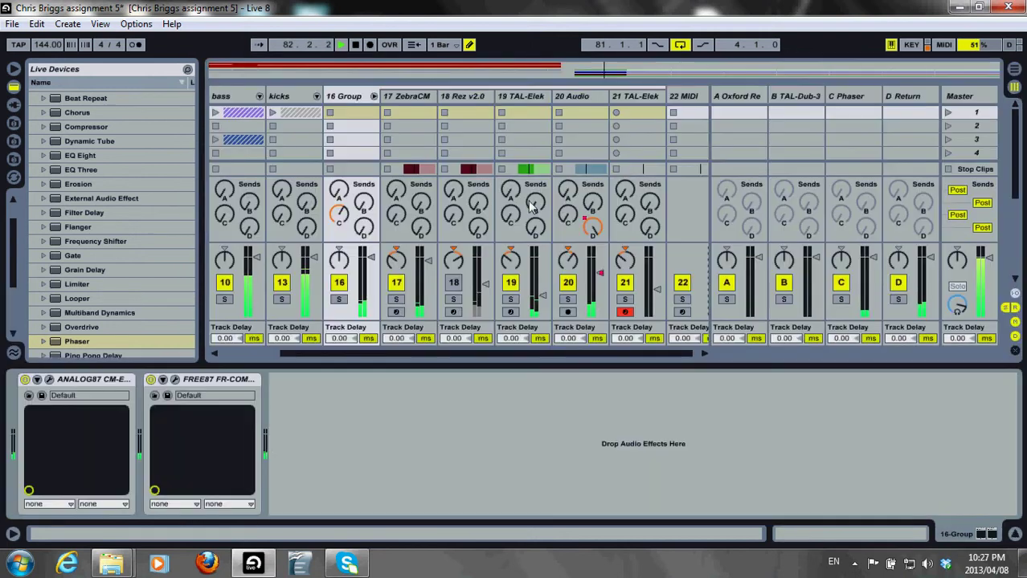
{"action": "left_click_drag", "start_coordinate": [339, 224], "coordinate": [340, 185]}
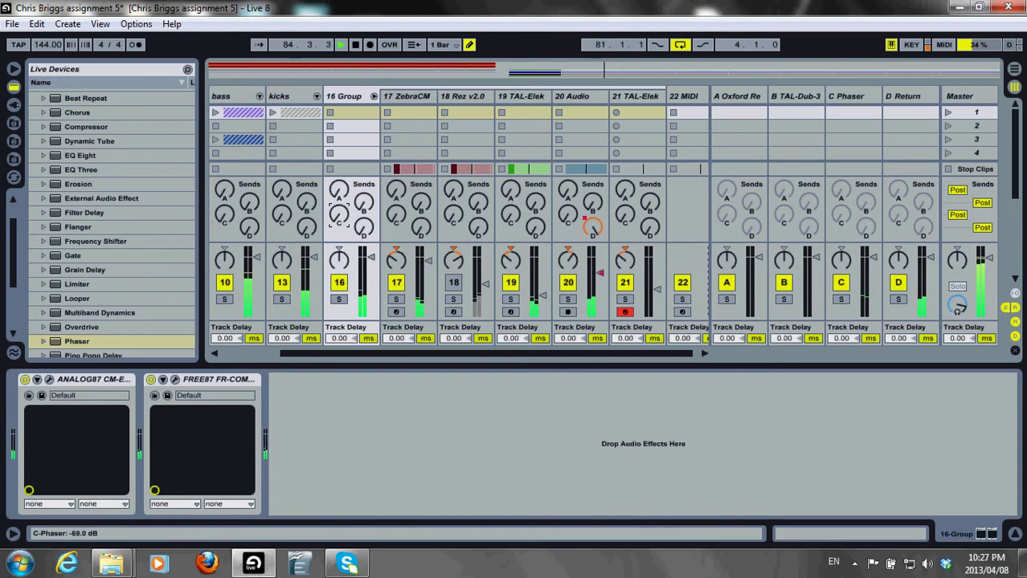
{"action": "left_click", "coordinate": [356, 44]}
{"action": "left_click", "coordinate": [353, 45]}
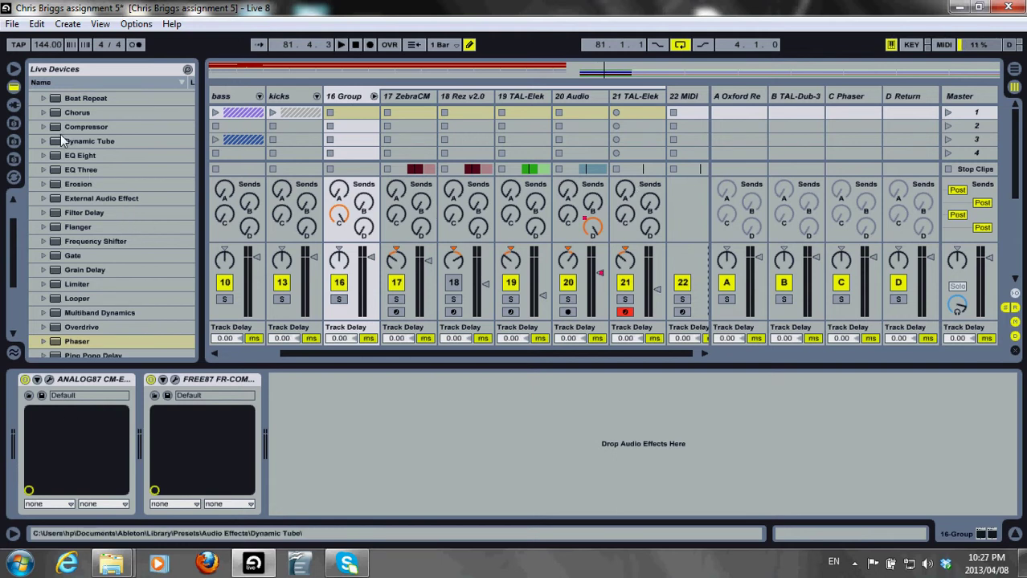
Add a Chorus to return track D and set its Dry/Wet to 100%.
{"action": "mouse_move", "coordinate": [58, 112]}
{"action": "left_mouse_down"}
{"action": "mouse_move", "coordinate": [706, 148]}
{"action": "mouse_move", "coordinate": [903, 97]}
{"action": "mouse_move", "coordinate": [768, 408]}
{"action": "left_mouse_up"}
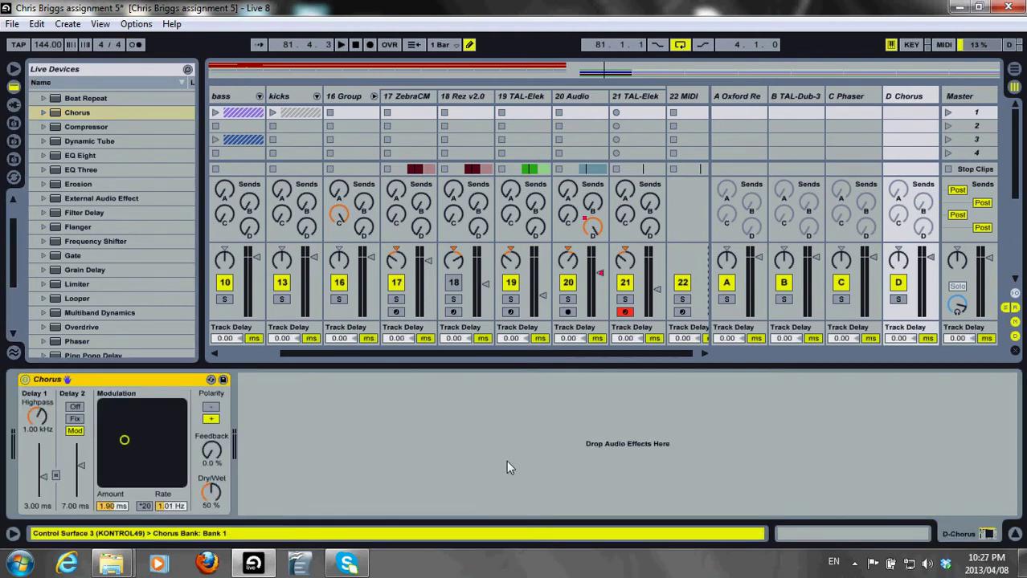
{"action": "mouse_move", "coordinate": [213, 506]}
{"action": "left_mouse_down"}
{"action": "mouse_move", "coordinate": [213, 486]}
{"action": "mouse_move", "coordinate": [216, 505]}
{"action": "left_mouse_up"}
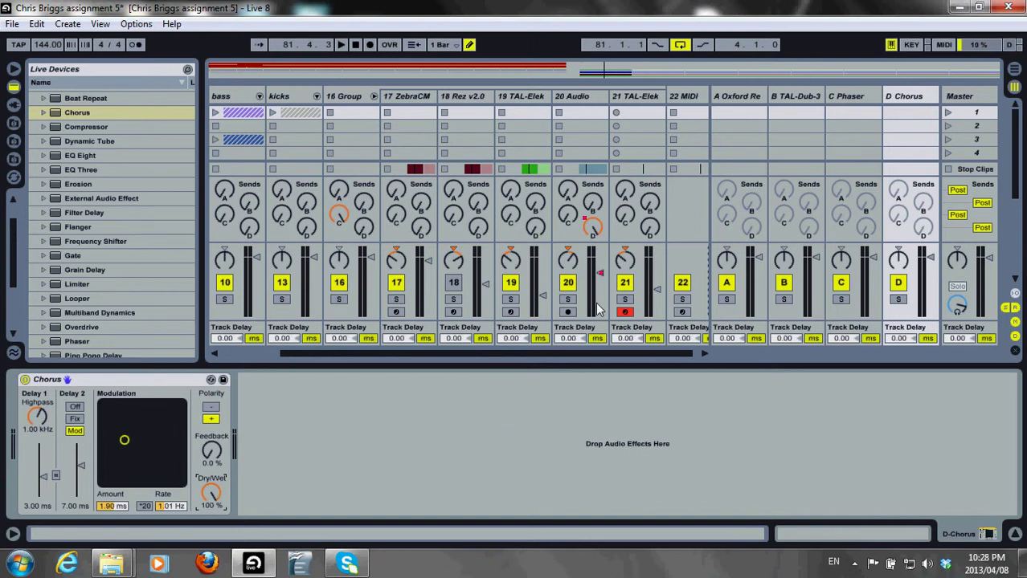
Solo 20 Audio, play from bar 81, and hand-set its send D to 0.0 dB.
{"action": "left_click", "coordinate": [567, 300]}
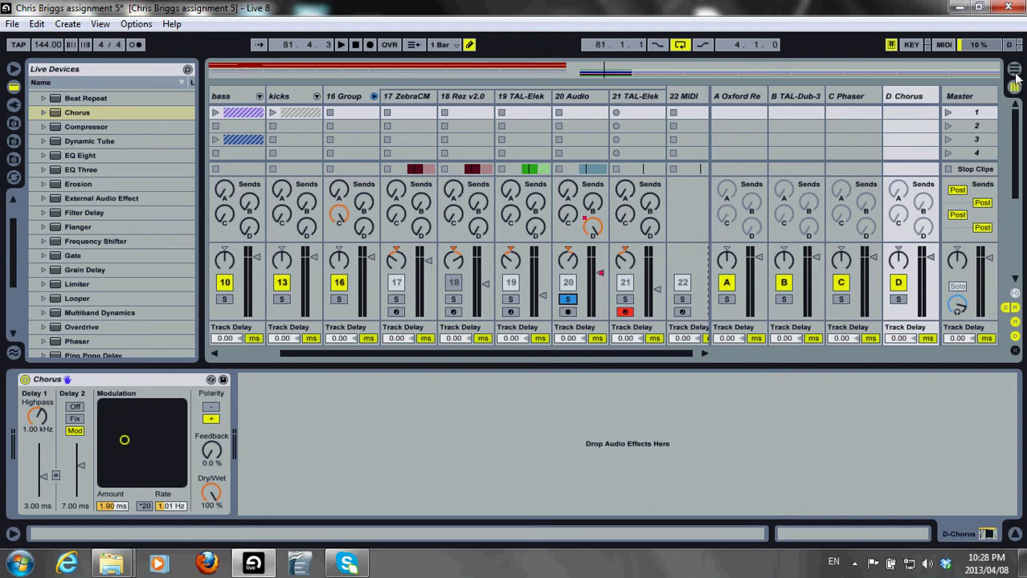
{"action": "left_click", "coordinate": [1014, 71]}
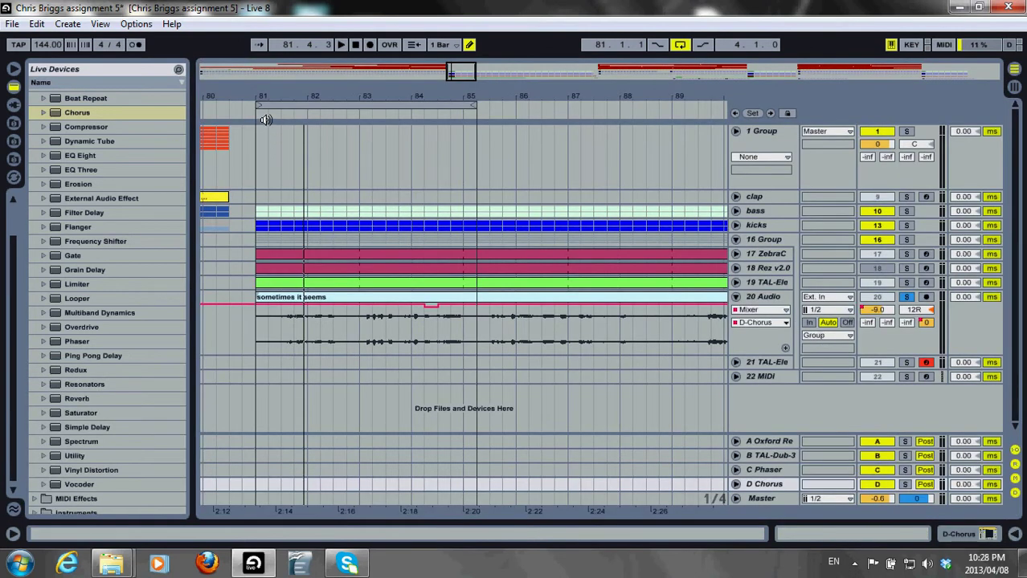
{"action": "left_click", "coordinate": [265, 120]}
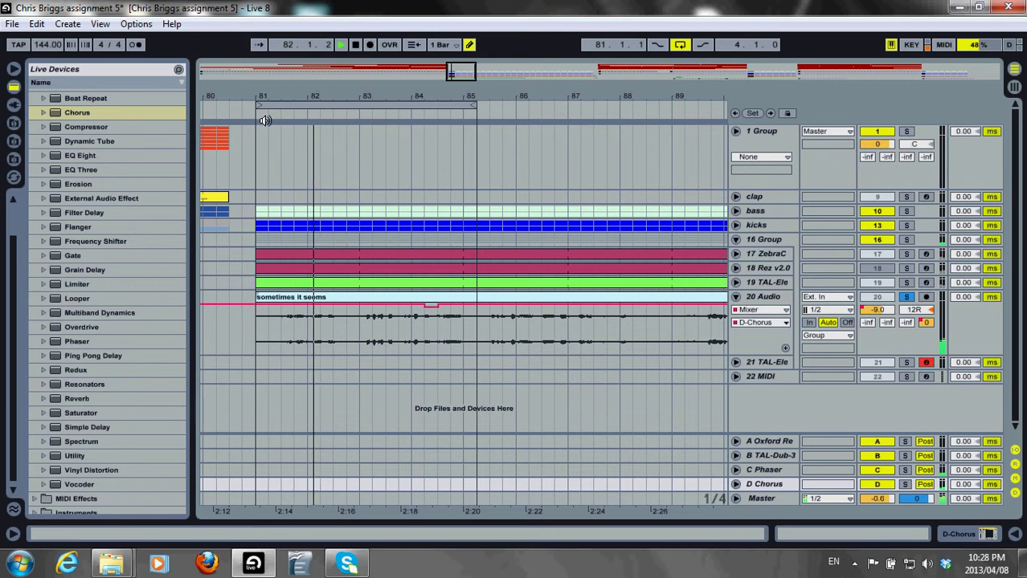
{"action": "left_click", "coordinate": [1014, 86]}
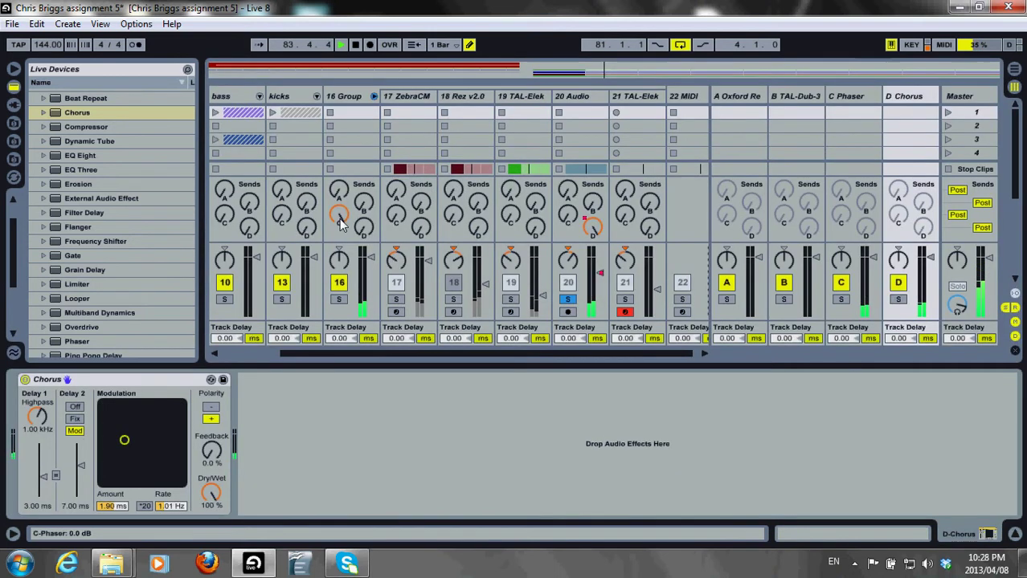
{"action": "mouse_move", "coordinate": [592, 227]}
{"action": "left_mouse_down"}
{"action": "mouse_move", "coordinate": [592, 219]}
{"action": "mouse_move", "coordinate": [592, 229]}
{"action": "left_mouse_up"}
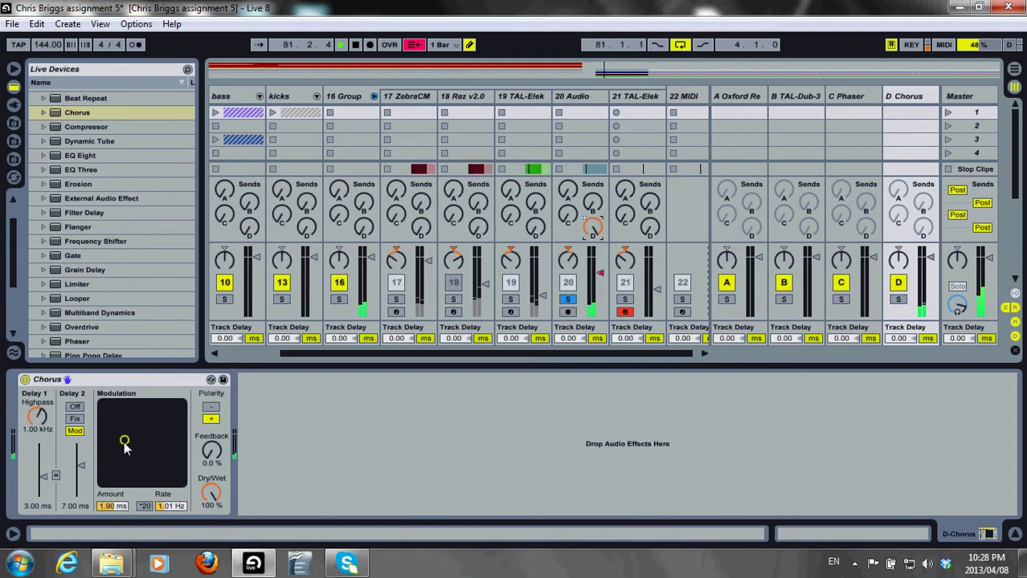
Set the Chorus modulation to 0.56 ms amount and 8.47 Hz rate, stopping playback.
{"action": "mouse_move", "coordinate": [124, 444]}
{"action": "left_mouse_down"}
{"action": "mouse_move", "coordinate": [126, 465]}
{"action": "mouse_move", "coordinate": [152, 466]}
{"action": "mouse_move", "coordinate": [140, 466]}
{"action": "mouse_move", "coordinate": [120, 464]}
{"action": "mouse_move", "coordinate": [164, 461]}
{"action": "mouse_move", "coordinate": [180, 448]}
{"action": "mouse_move", "coordinate": [124, 455]}
{"action": "left_mouse_up"}
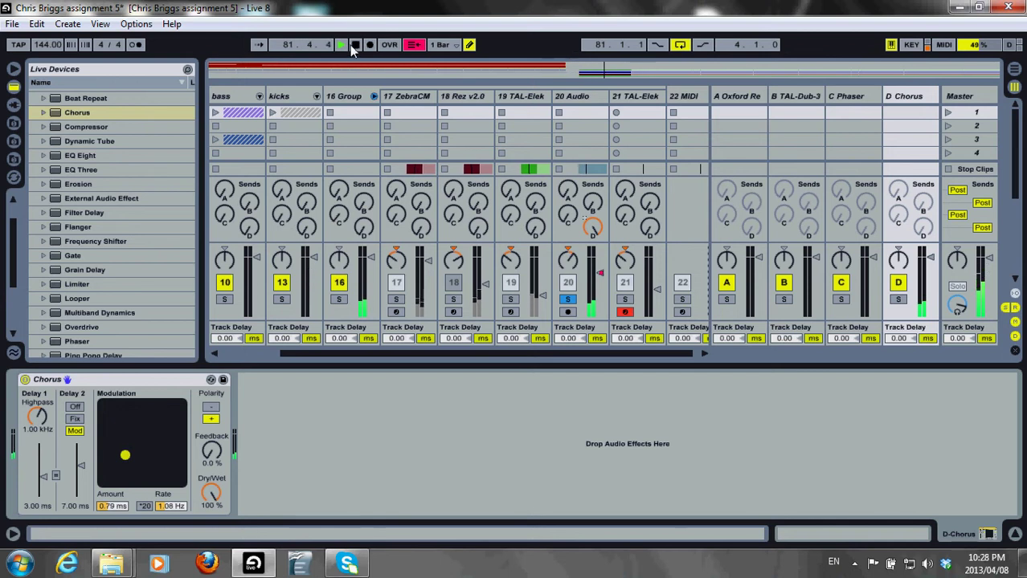
{"action": "left_click", "coordinate": [354, 45]}
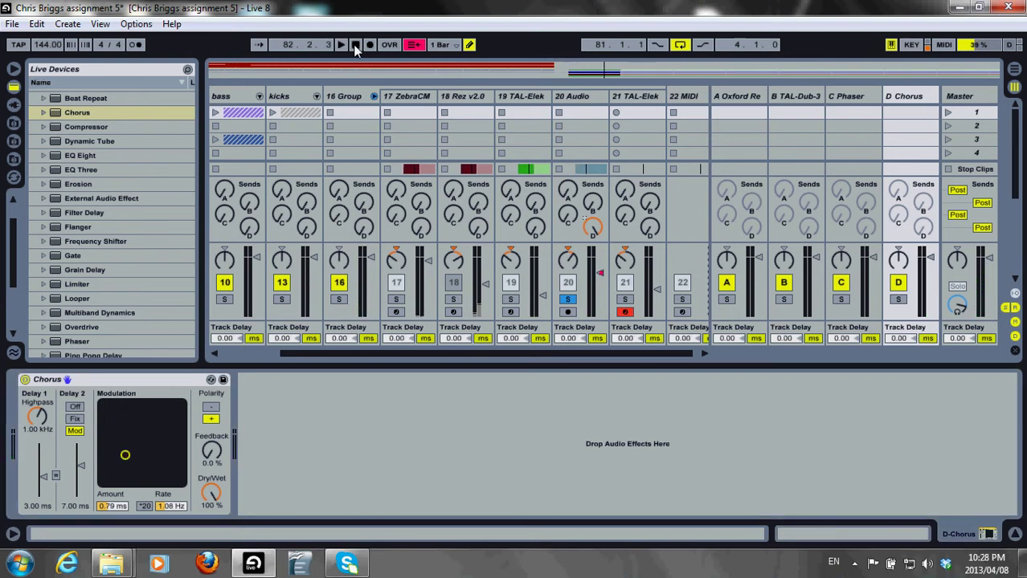
{"action": "left_click", "coordinate": [147, 508]}
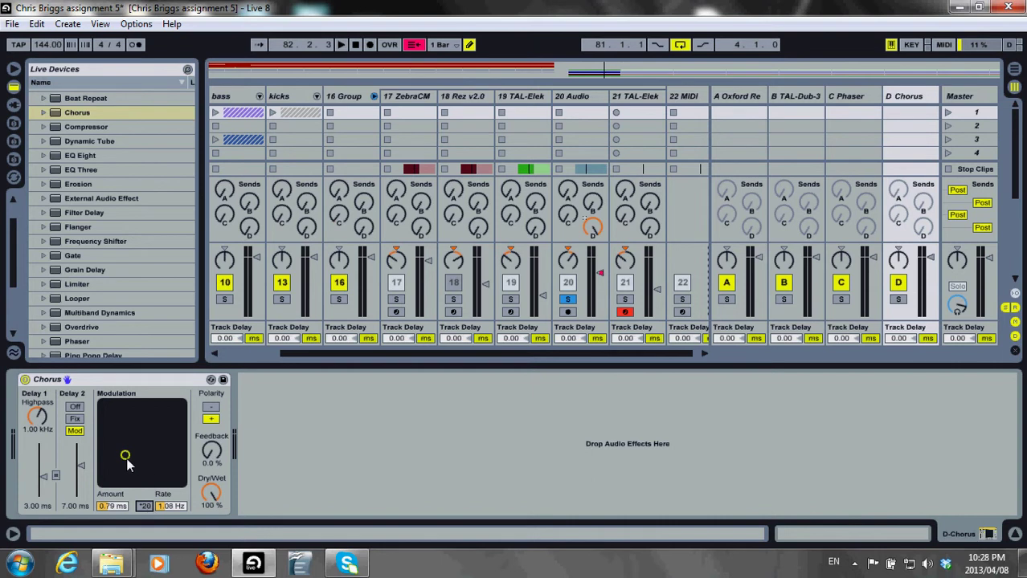
{"action": "left_click_drag", "start_coordinate": [126, 459], "coordinate": [175, 461]}
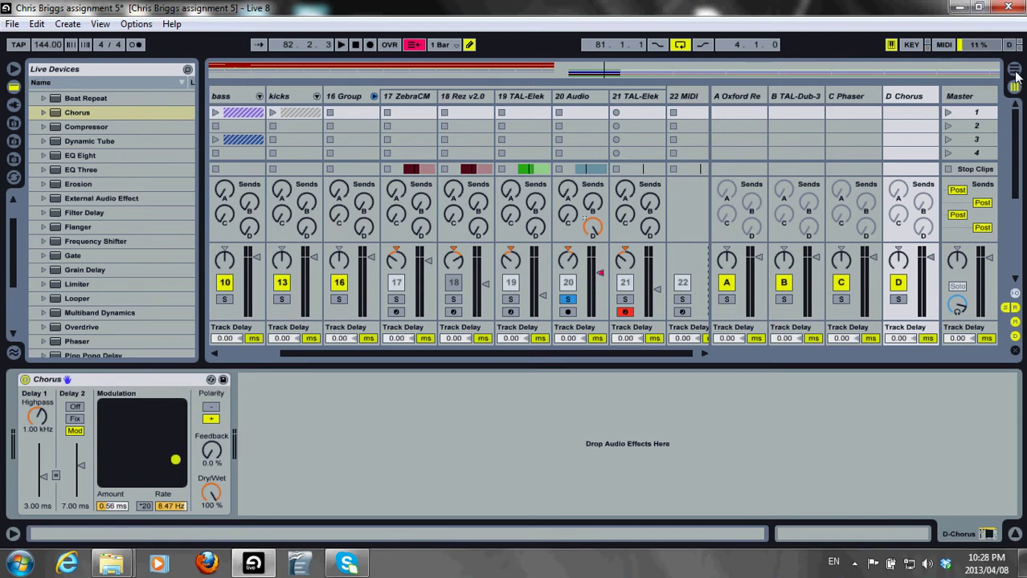
Show 20 Audio's Mixer D-Chorus send automation lane and draw a dip near bar 87.
{"action": "left_click", "coordinate": [1014, 71]}
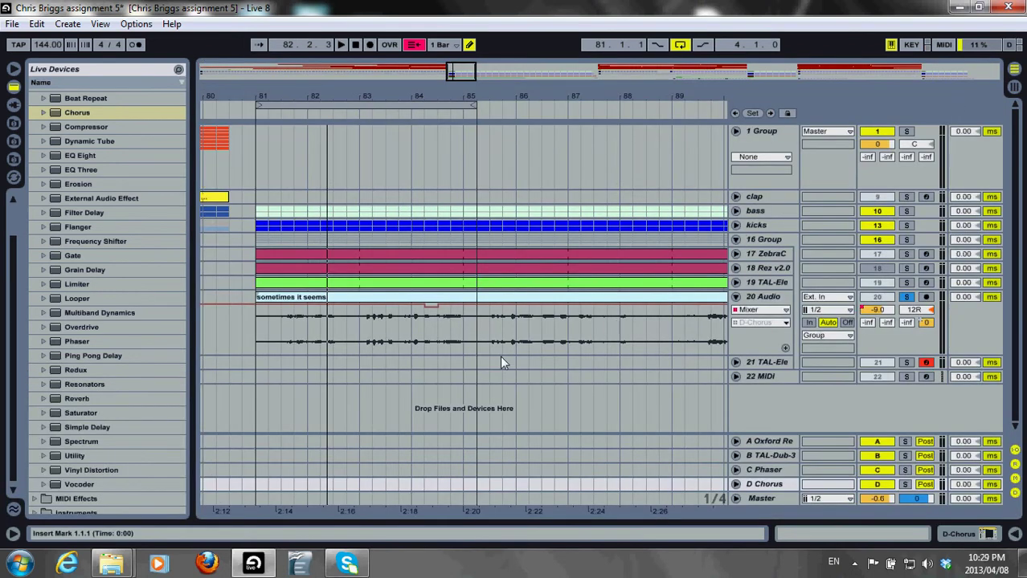
{"action": "left_click", "coordinate": [787, 311]}
{"action": "left_click", "coordinate": [762, 371]}
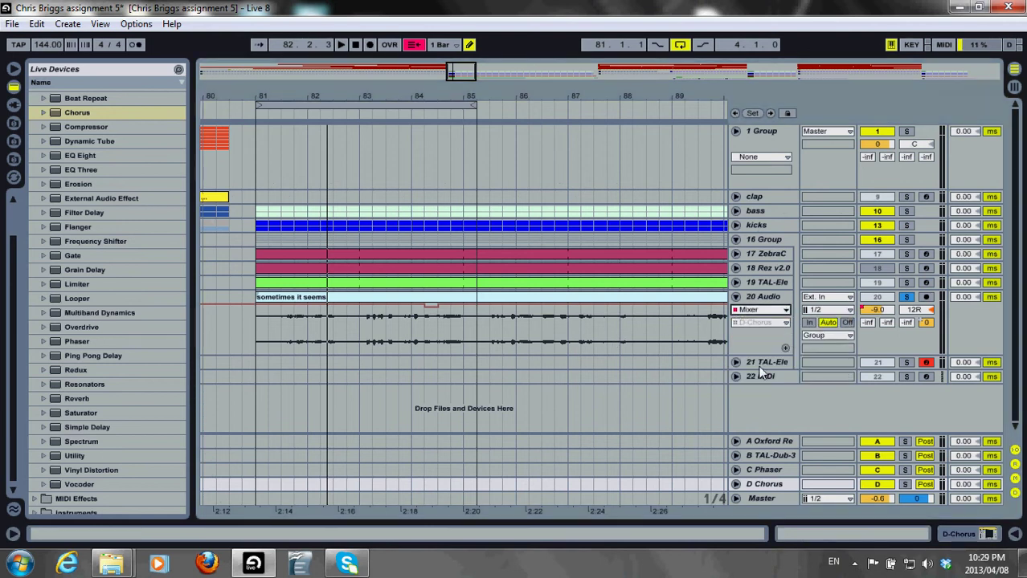
{"action": "left_click", "coordinate": [785, 324]}
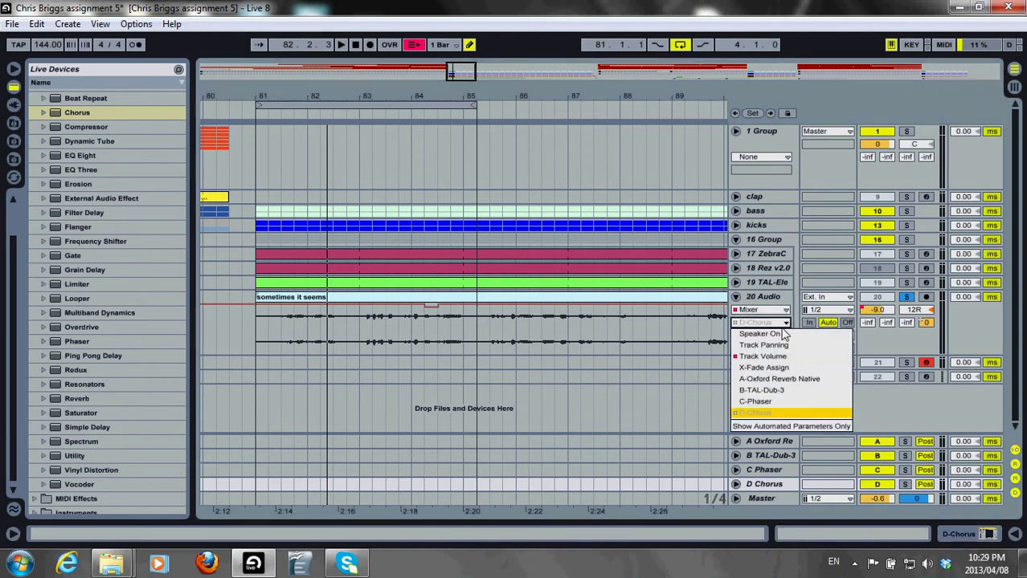
{"action": "left_click", "coordinate": [756, 411]}
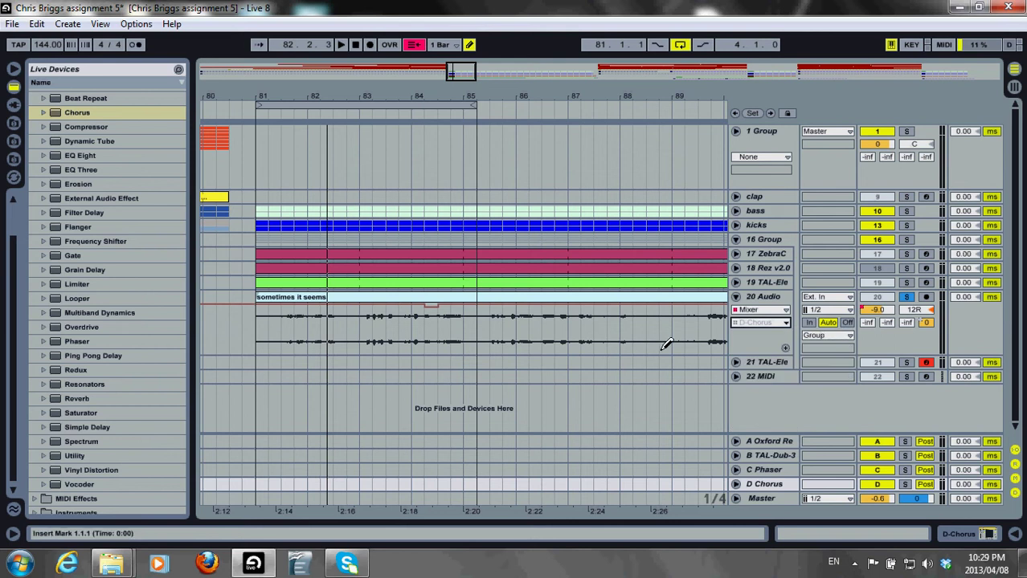
{"action": "left_click", "coordinate": [576, 324]}
{"action": "left_click_drag", "start_coordinate": [578, 325], "coordinate": [580, 330]}
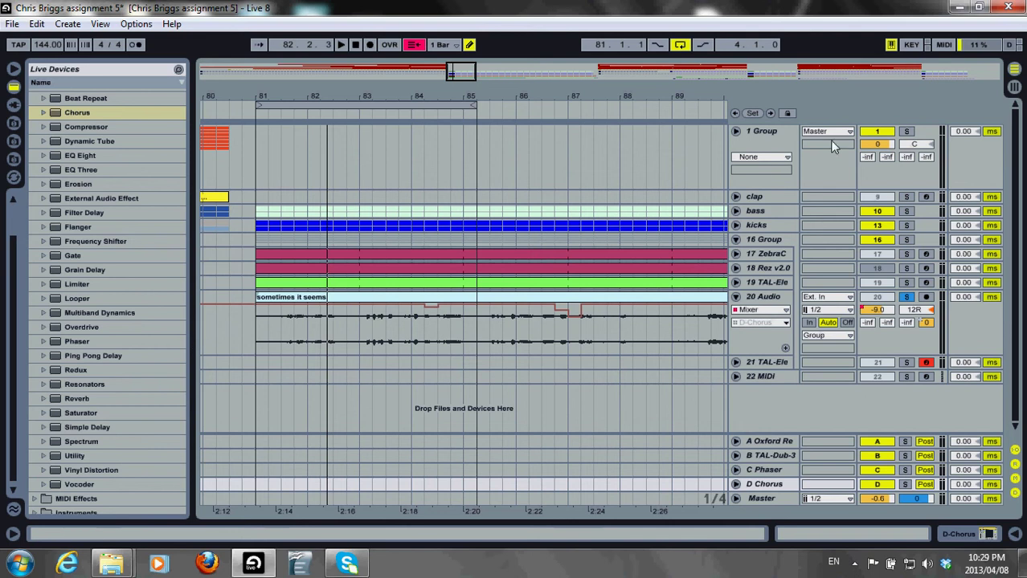
In Session view, raise the D Chorus feedback to 15%.
{"action": "left_click", "coordinate": [1013, 88]}
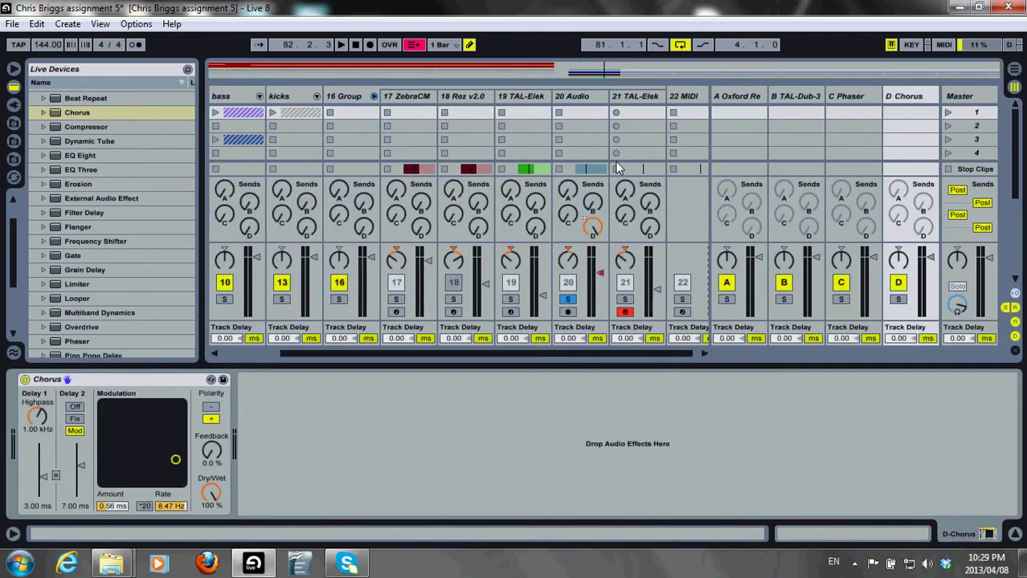
{"action": "left_click", "coordinate": [211, 452]}
{"action": "left_click_drag", "start_coordinate": [211, 452], "coordinate": [211, 434]}
{"action": "left_click", "coordinate": [854, 563]}
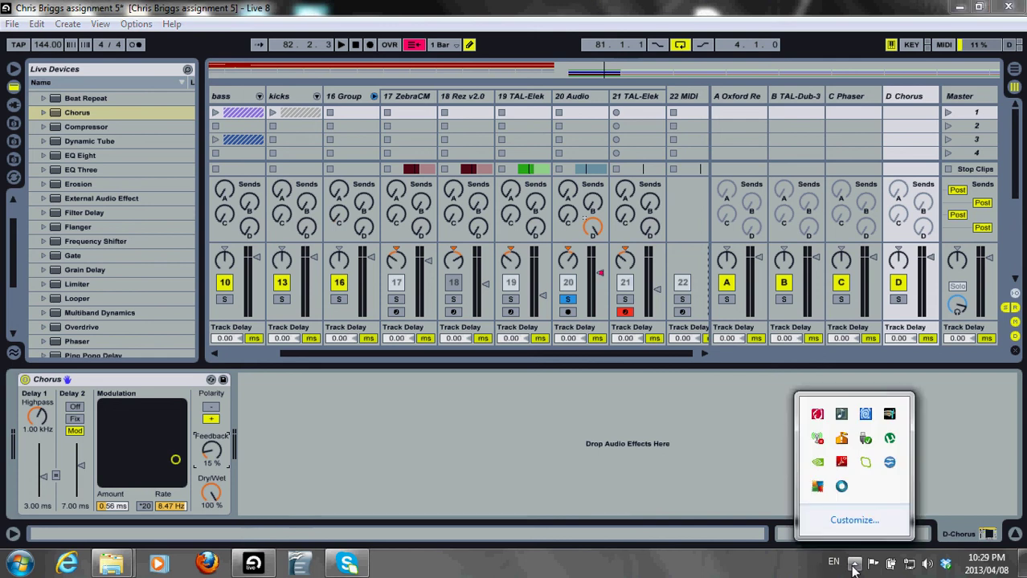